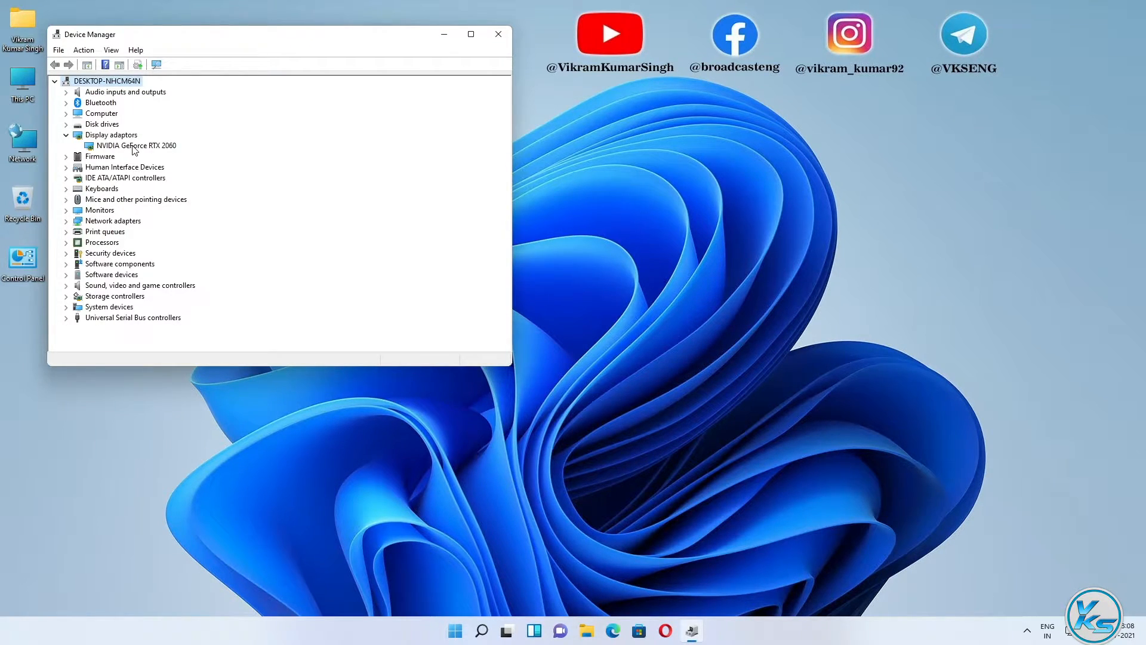
- Install the NVIDIA GeForce RTX 2060 display driver from the list of drivers available on the computer, and close Device Manager
click(133, 147)
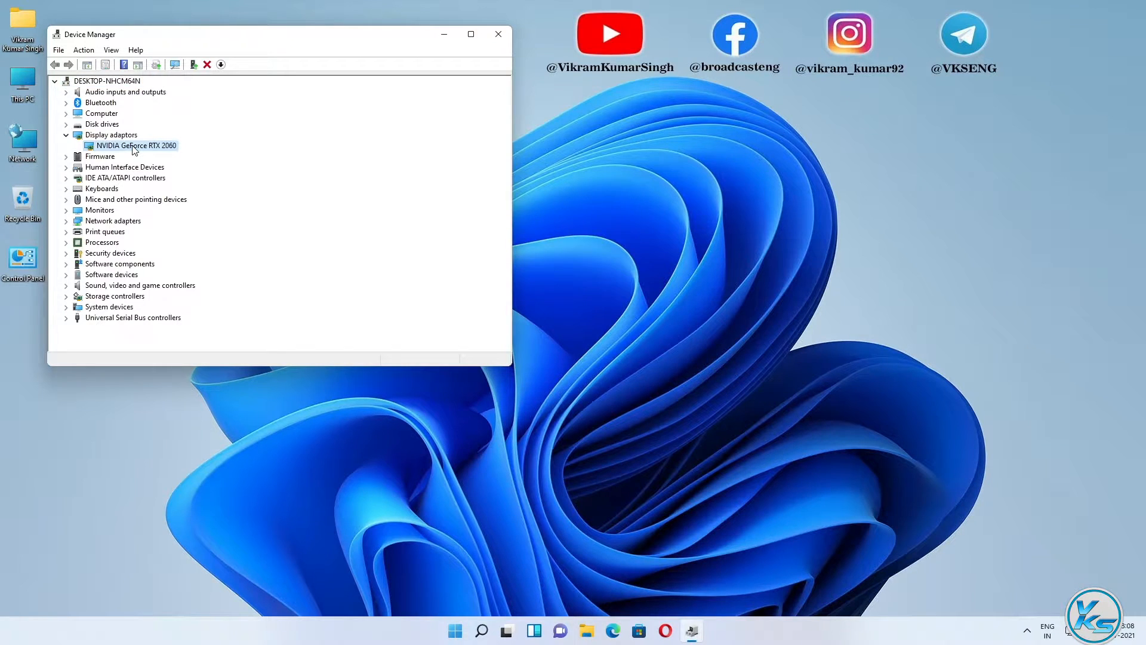
right_click(133, 150)
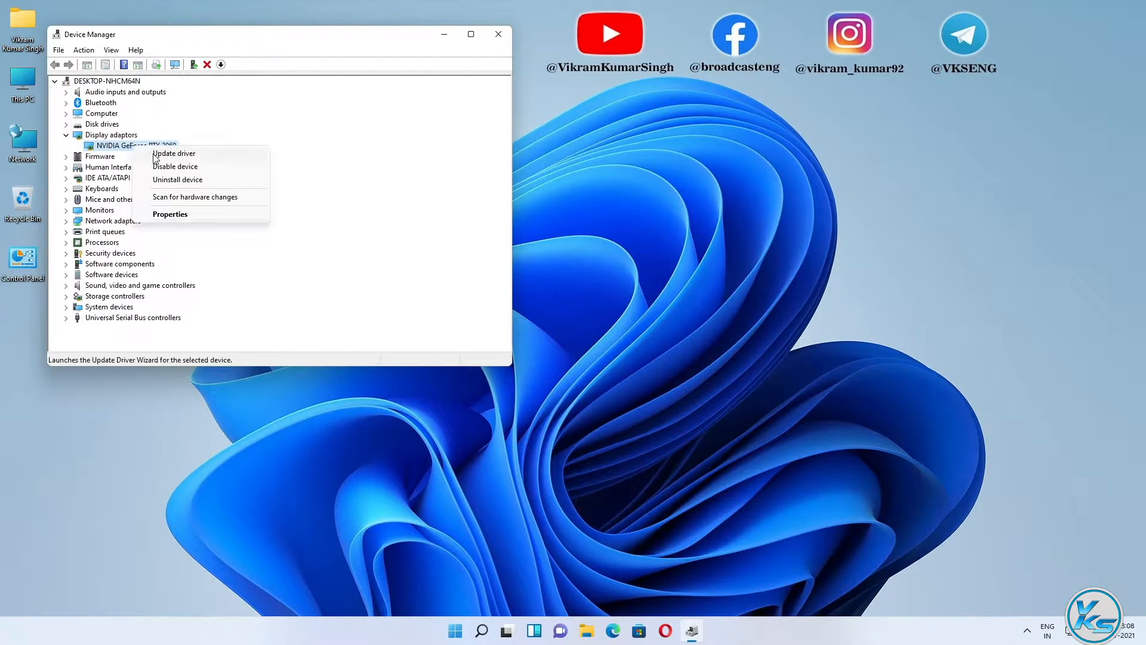
click(166, 157)
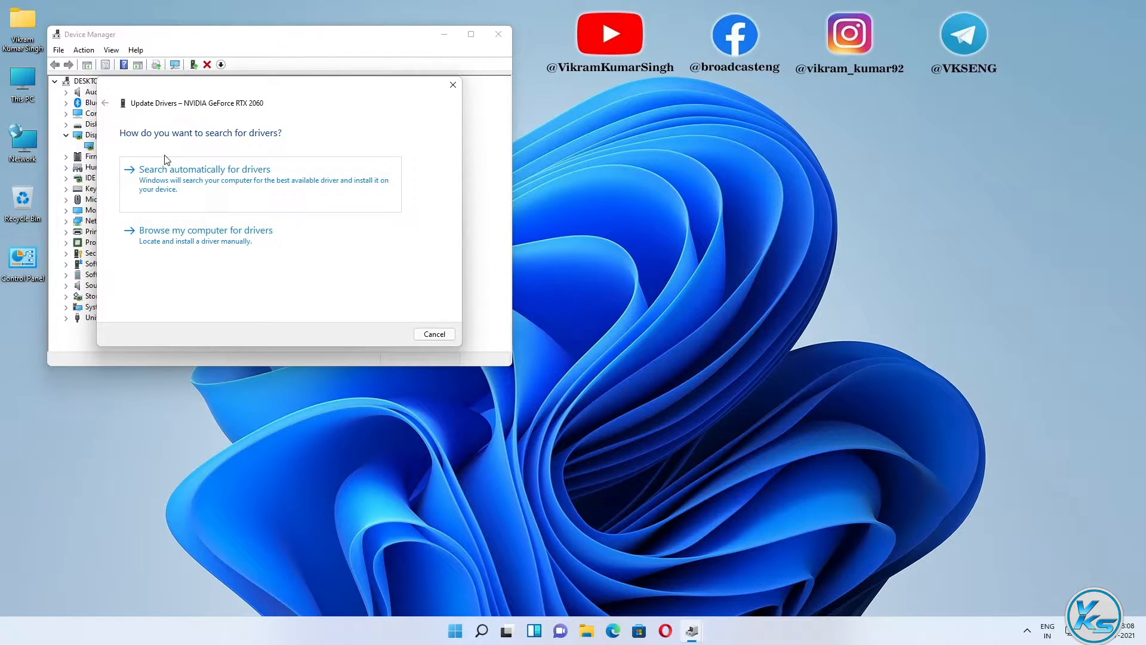
click(183, 239)
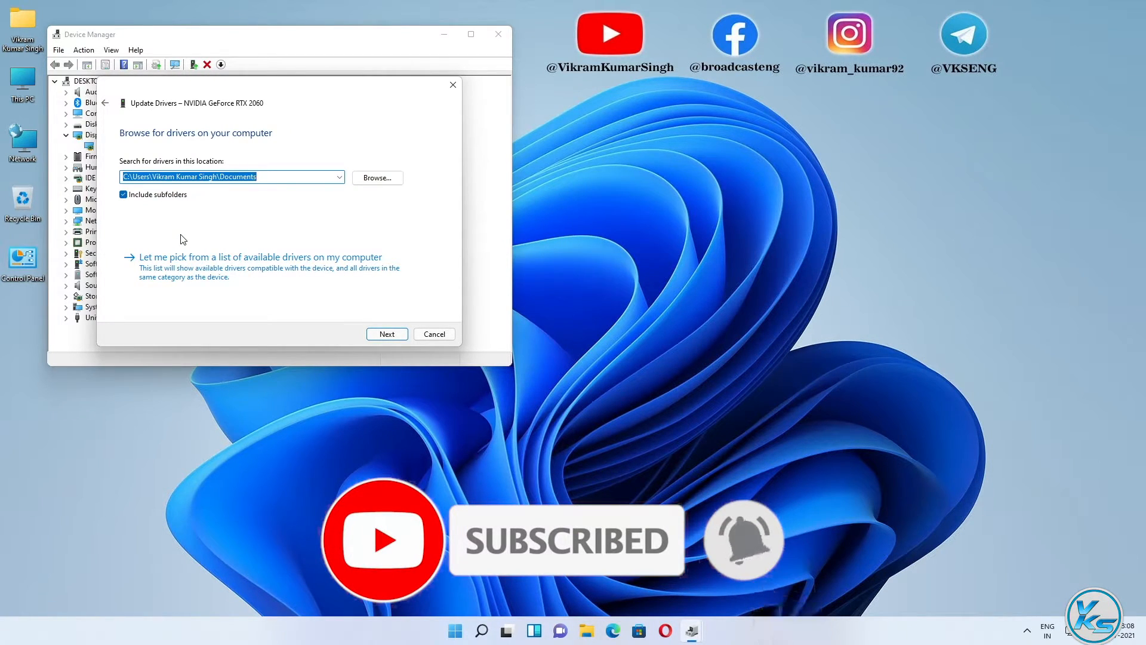
click(176, 267)
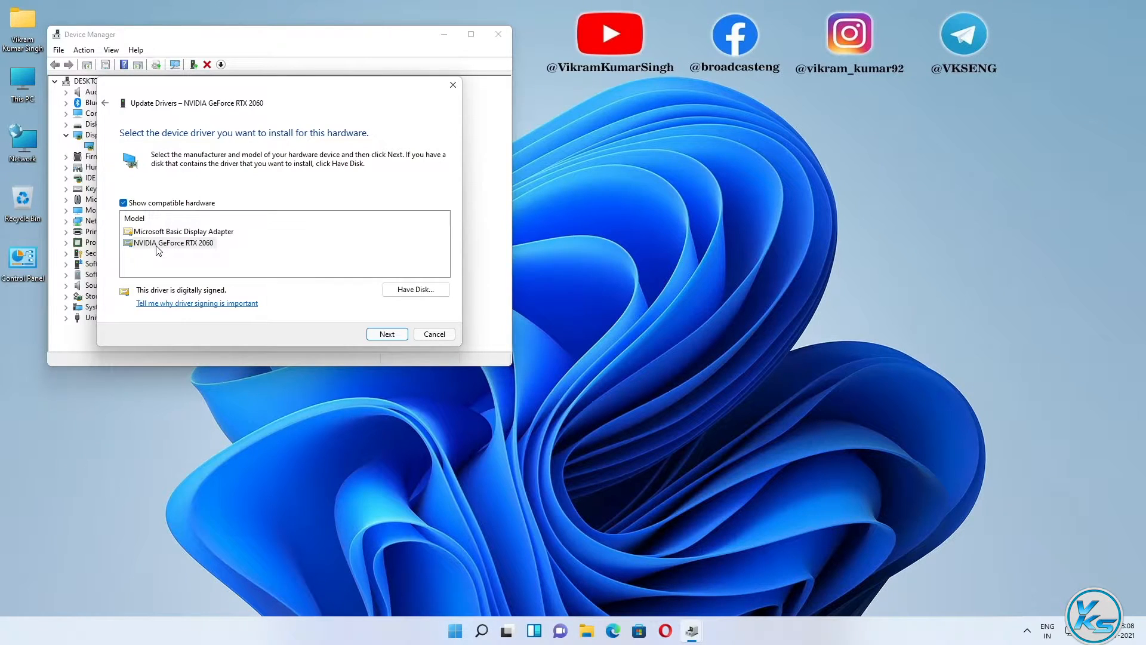
click(158, 246)
click(387, 336)
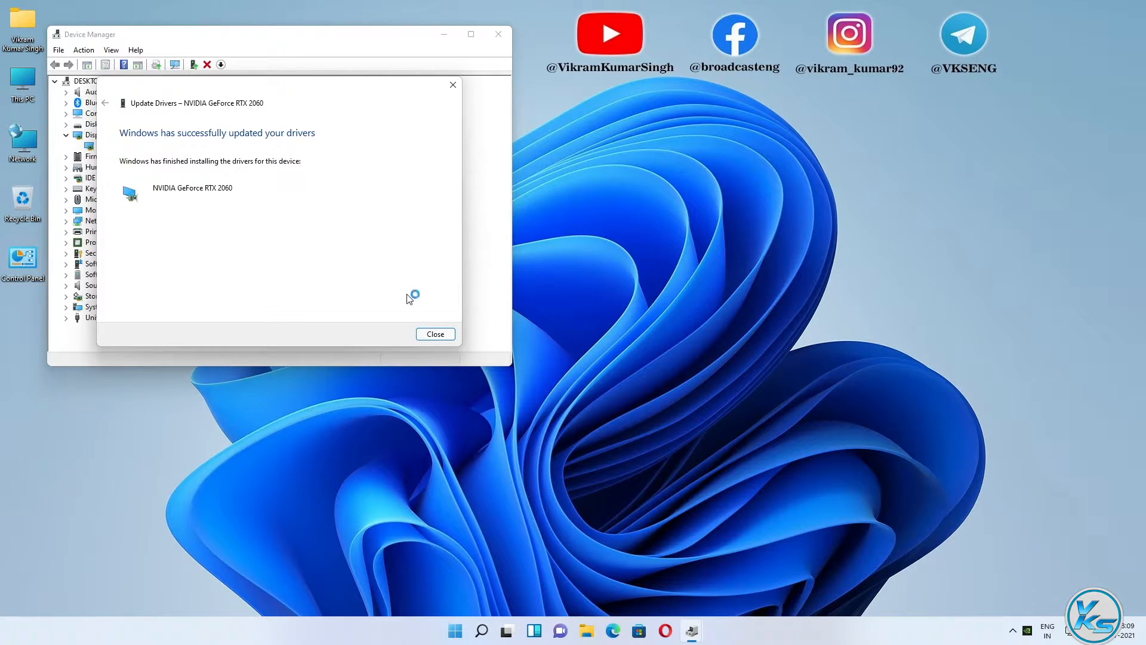
click(435, 335)
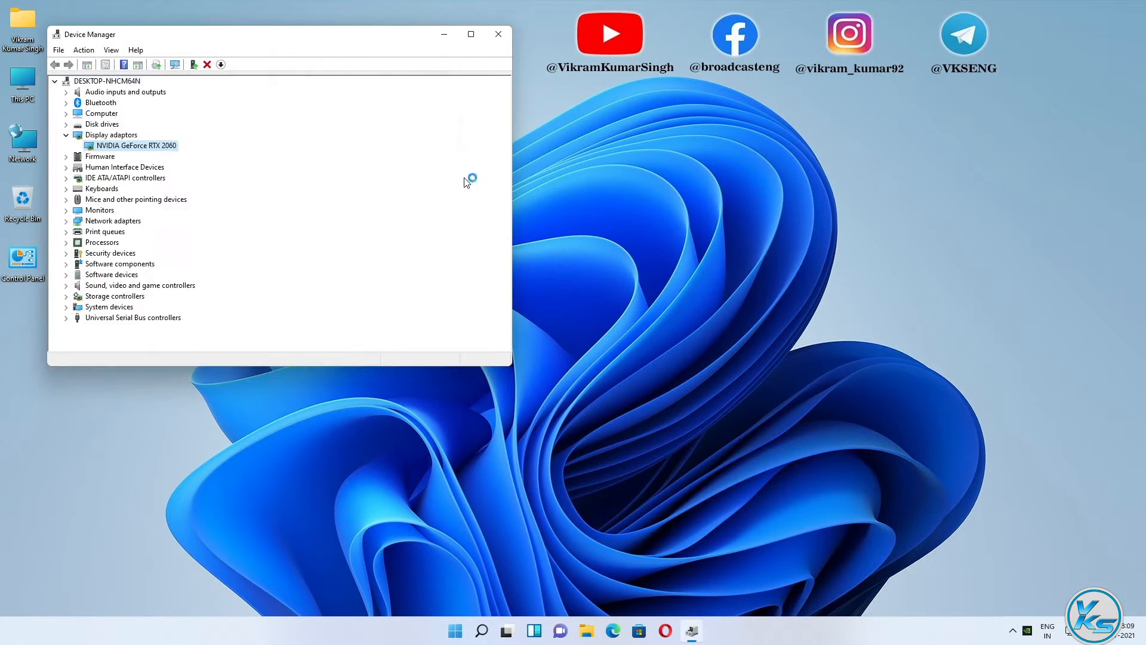
click(507, 33)
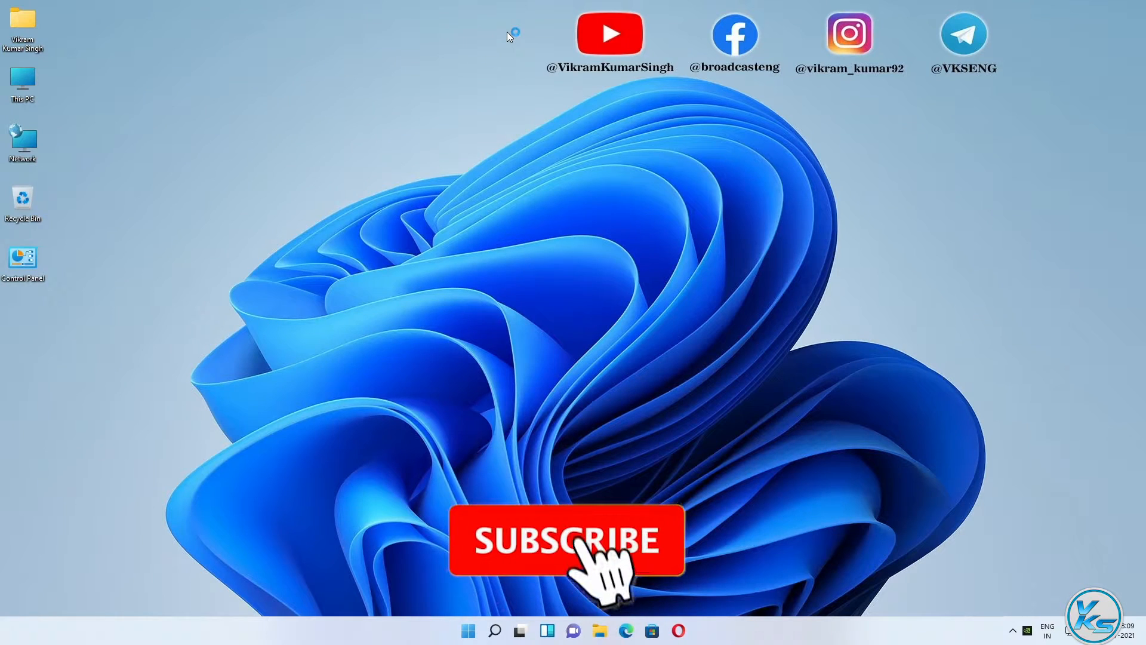
- Switch to the Opera browser and open NVIDIA's Download Drivers page through a Google search for "nvidia drivers"
click(679, 631)
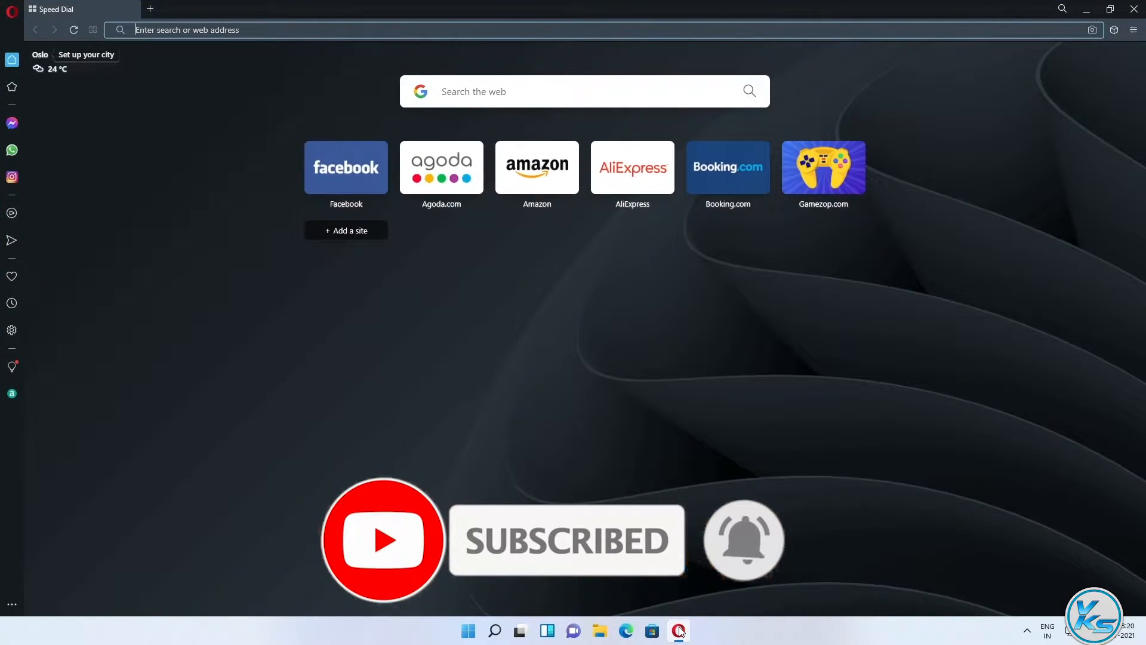
text(go)
key(Return)
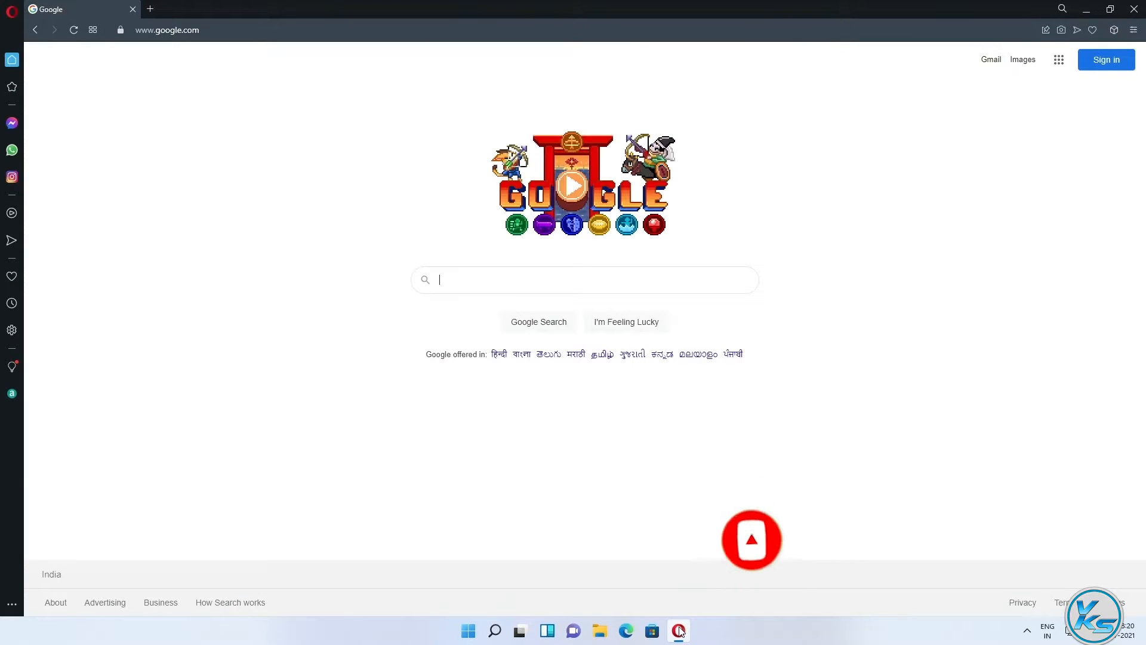
text(nvidia)
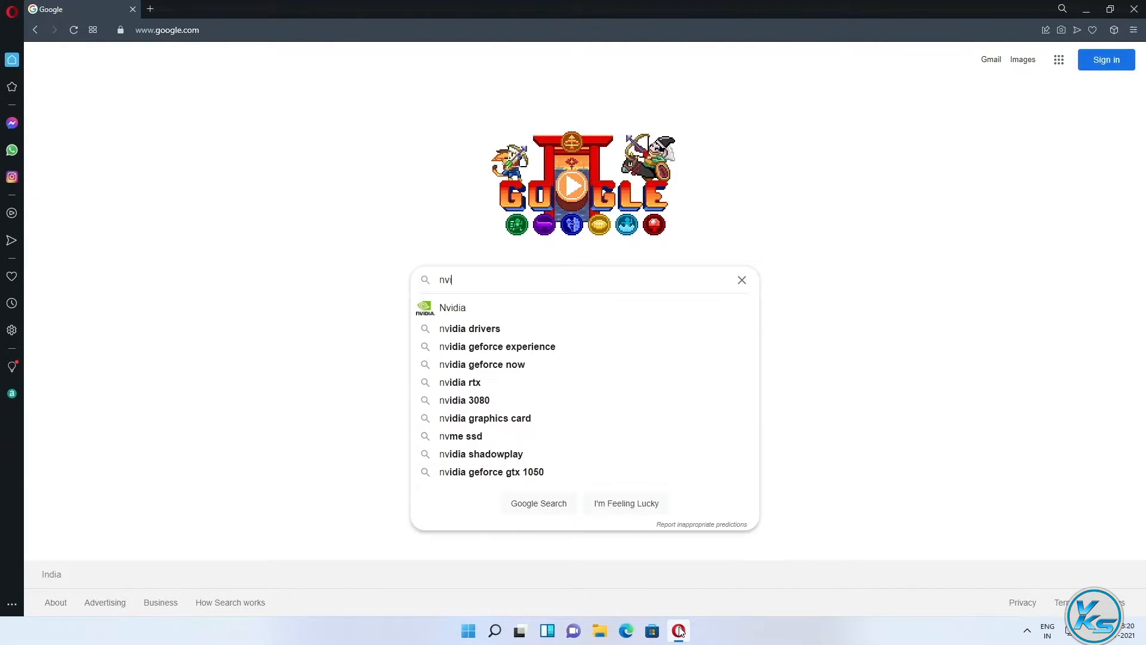
key(Down)
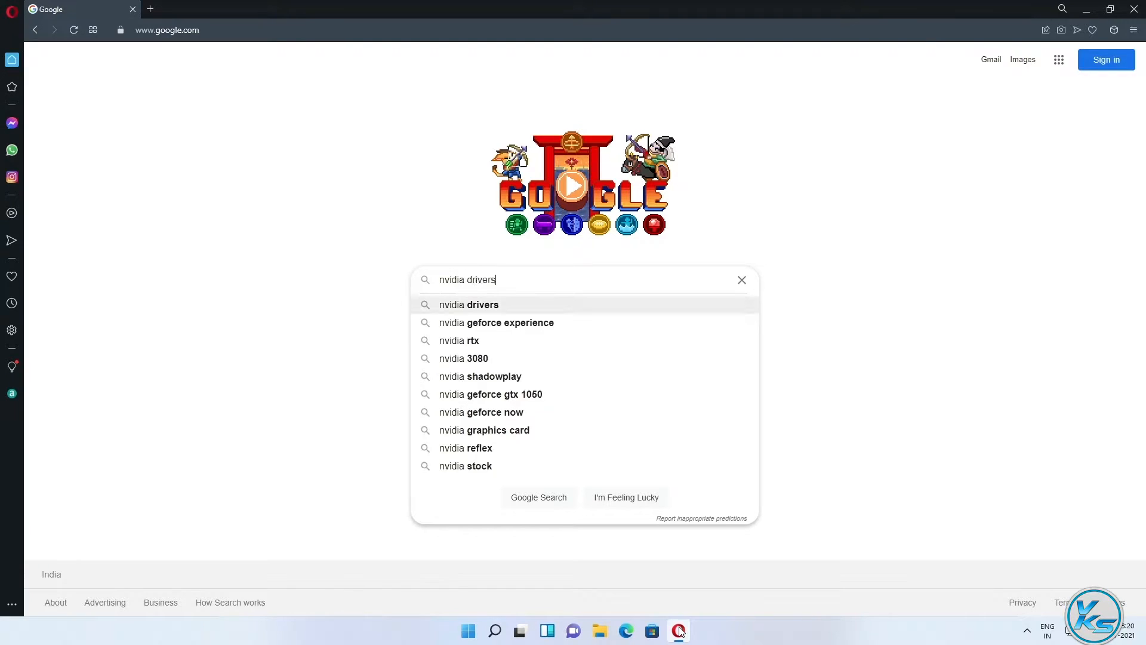
key(Return)
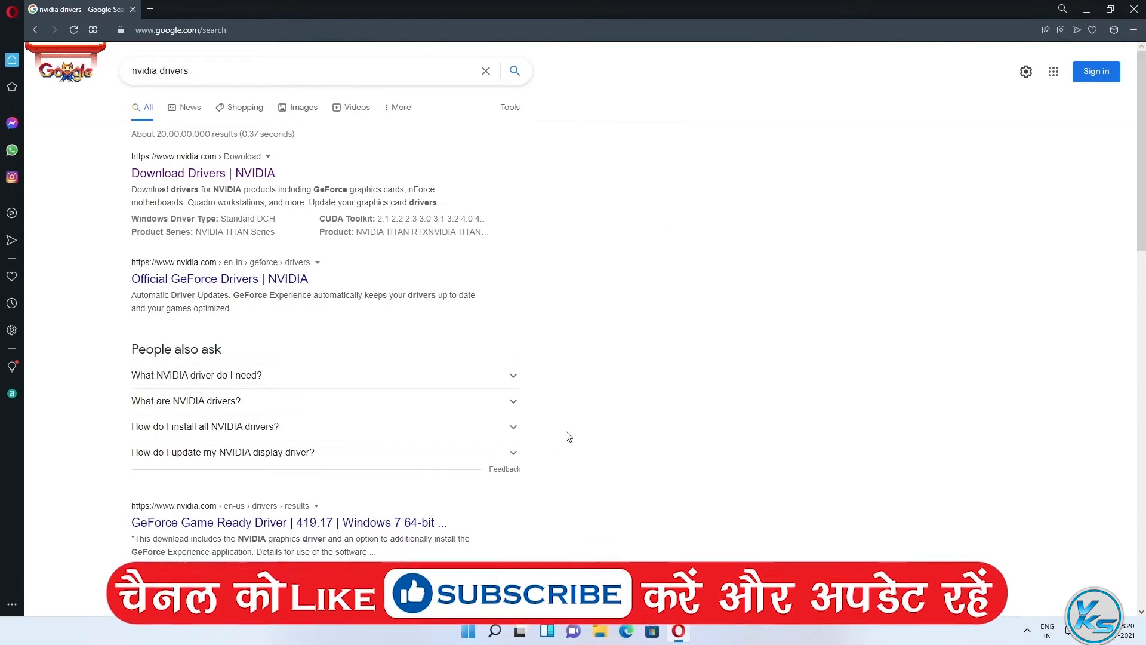
click(259, 174)
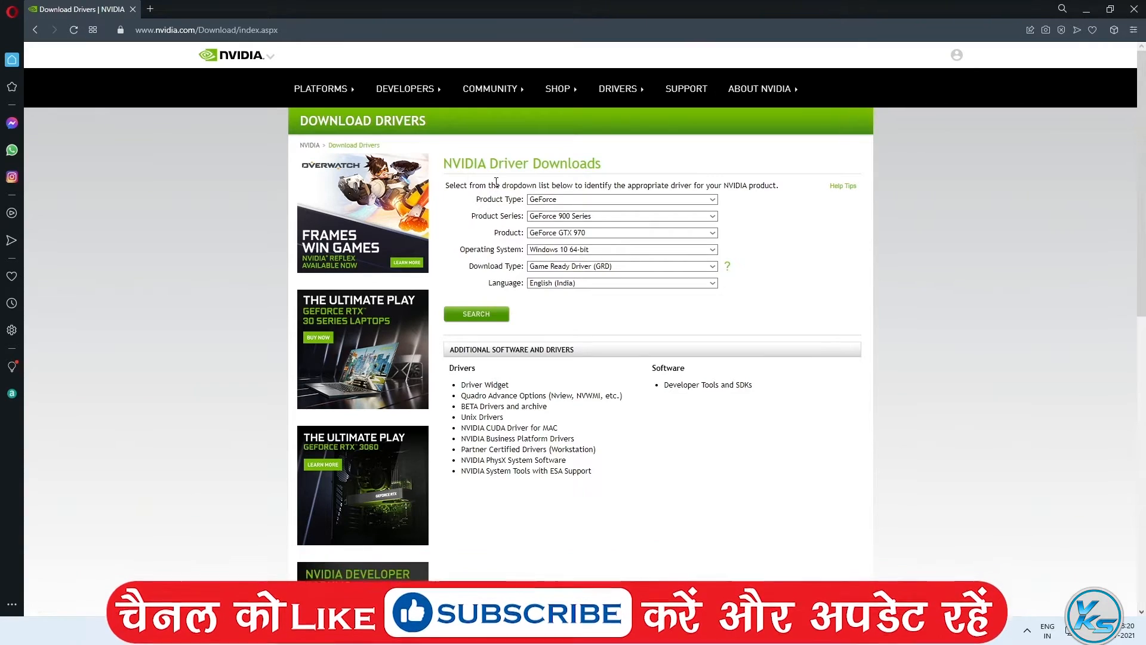
- Search for the driver with product type GeForce, series GeForce RTX 20 Series, product GeForce RTX 2060 and operating system Windows 10 64-bit
click(558, 200)
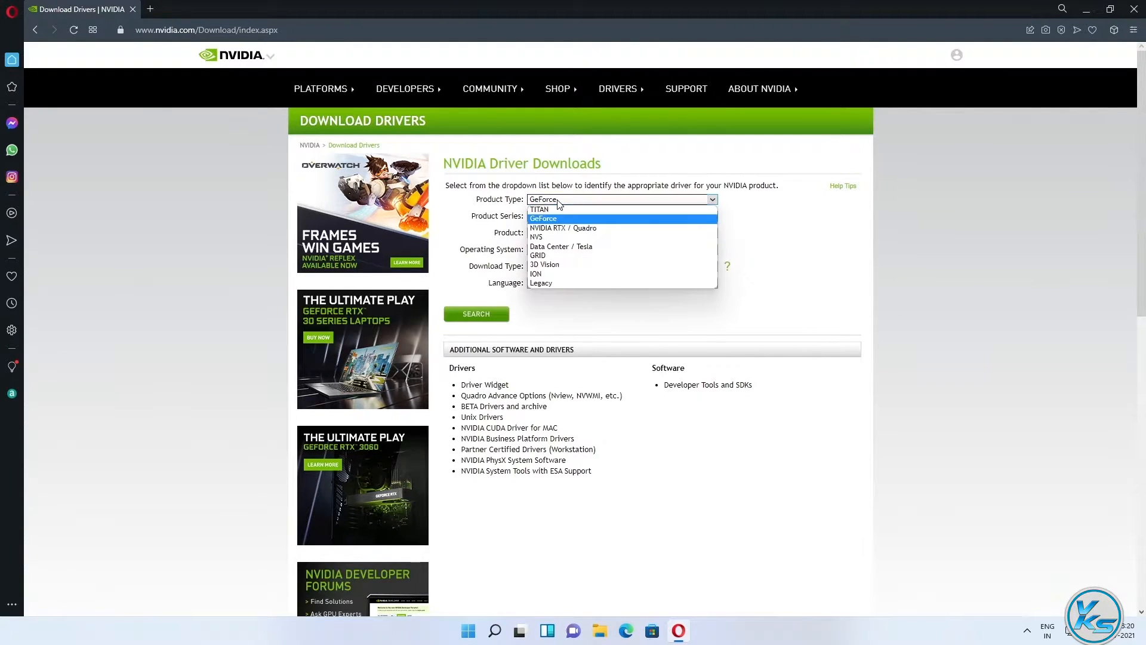
click(559, 201)
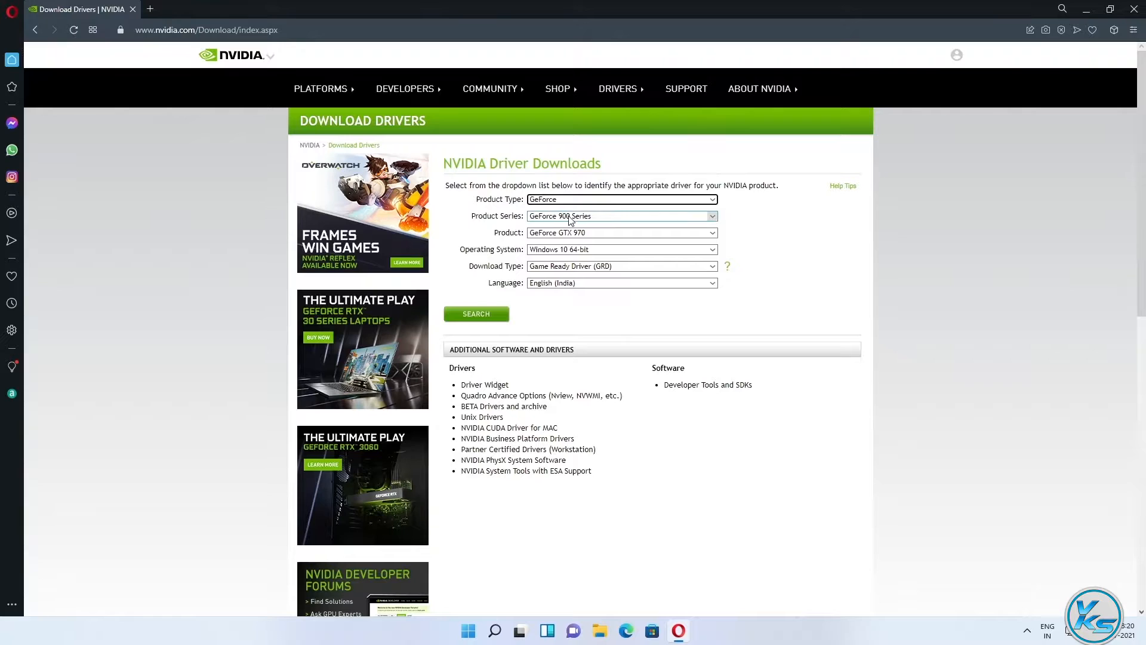
click(570, 218)
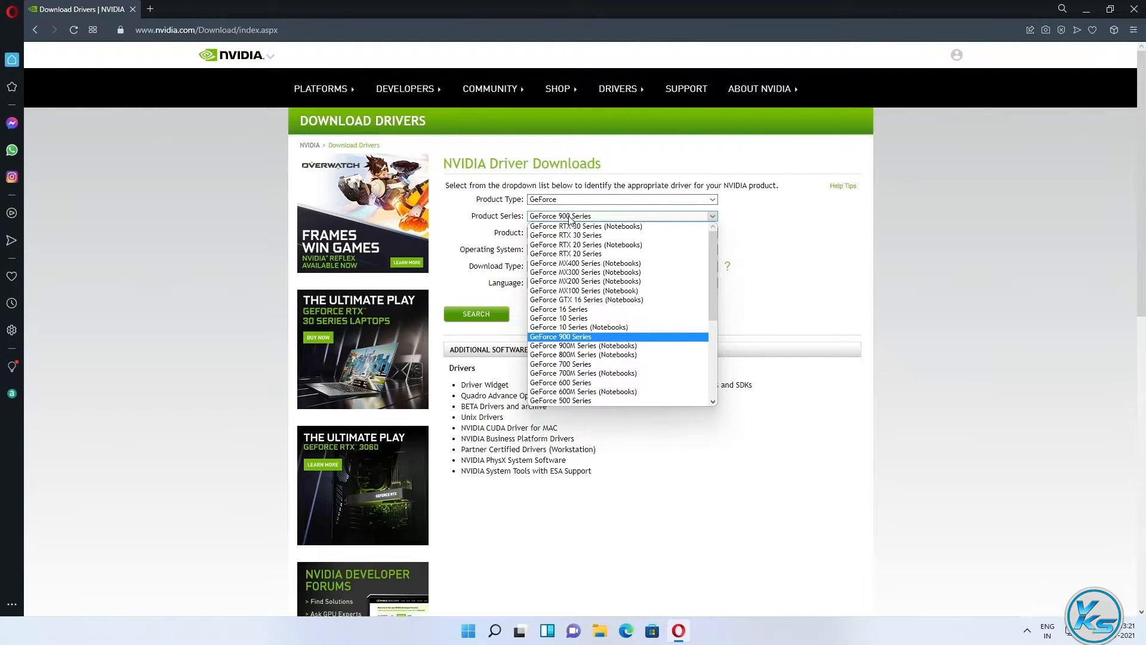
click(572, 254)
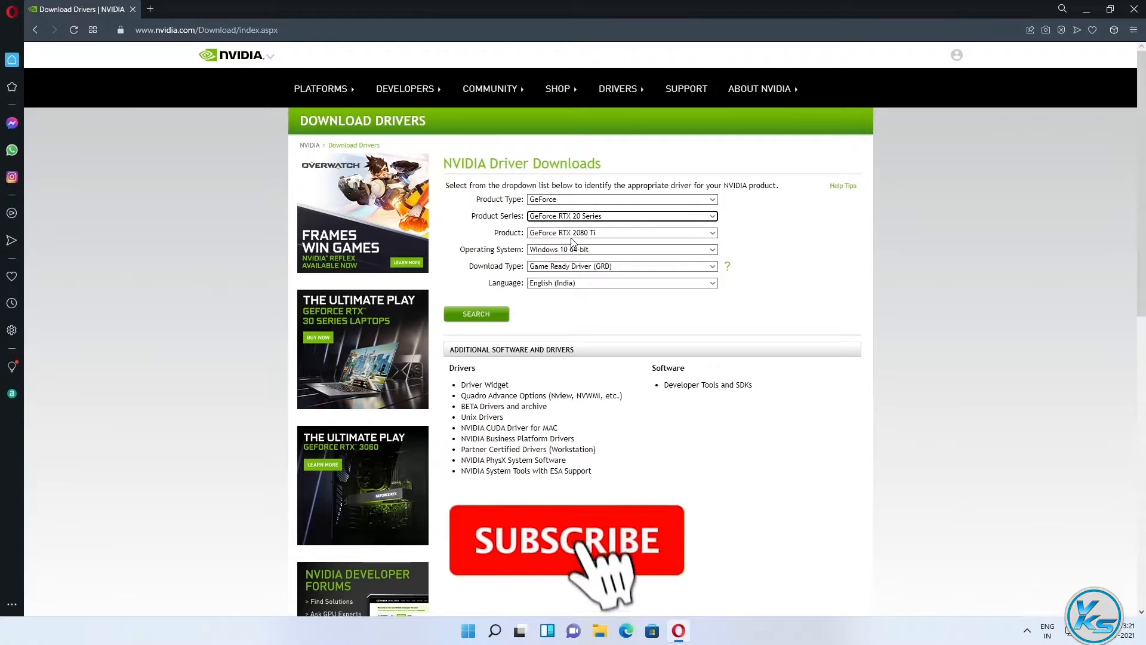
click(573, 234)
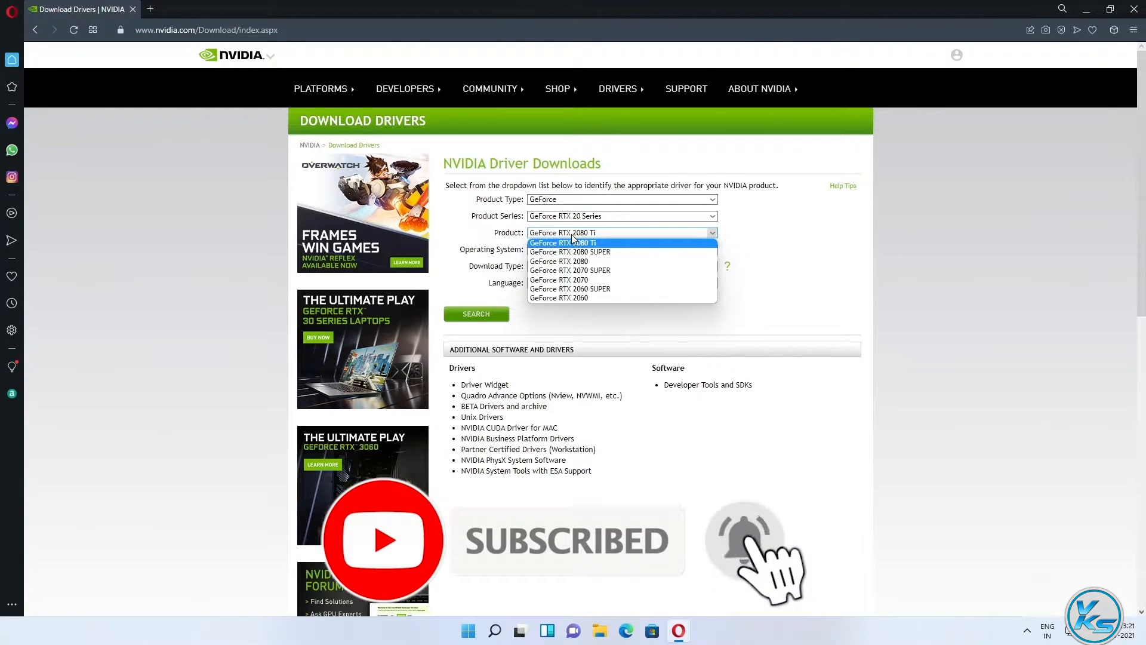
click(593, 297)
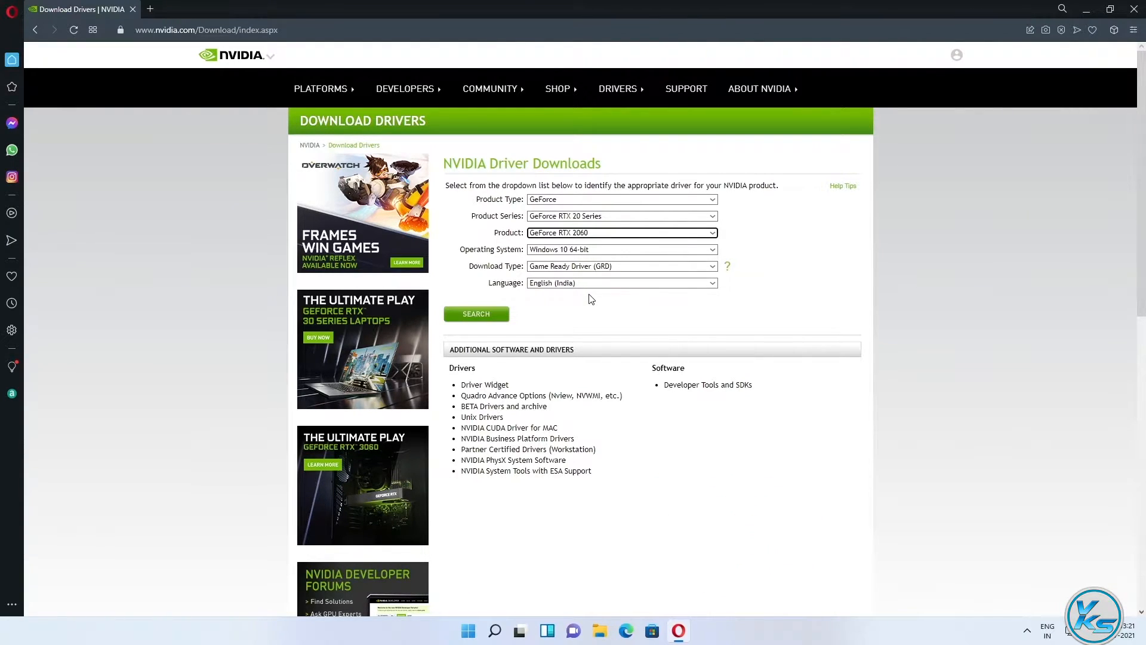
click(615, 253)
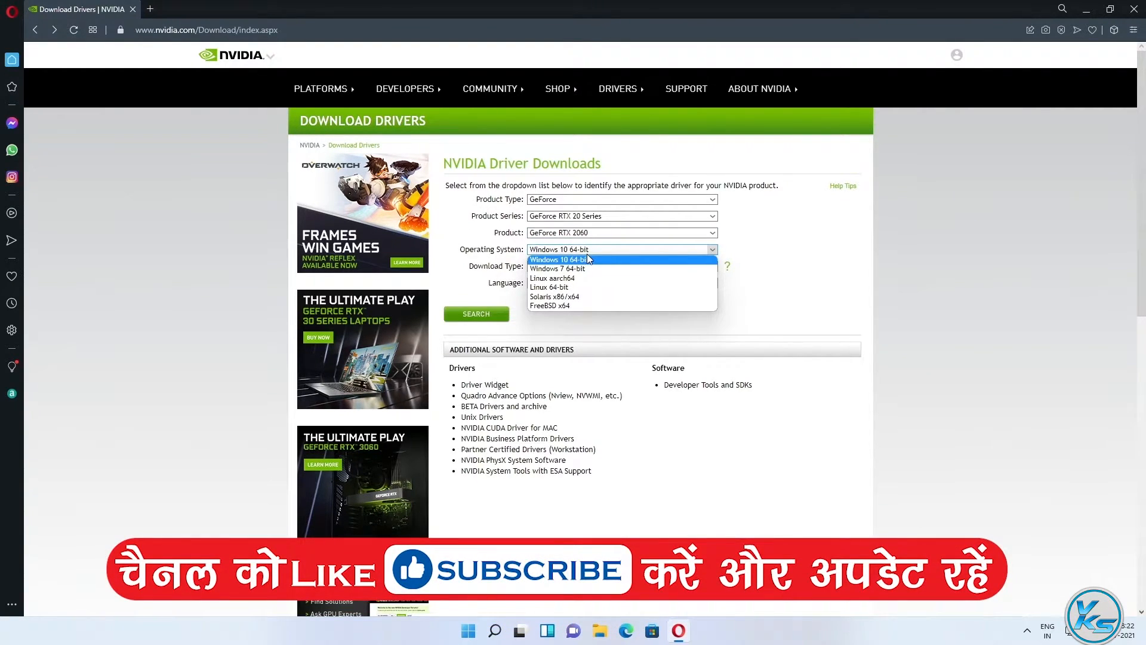
click(596, 260)
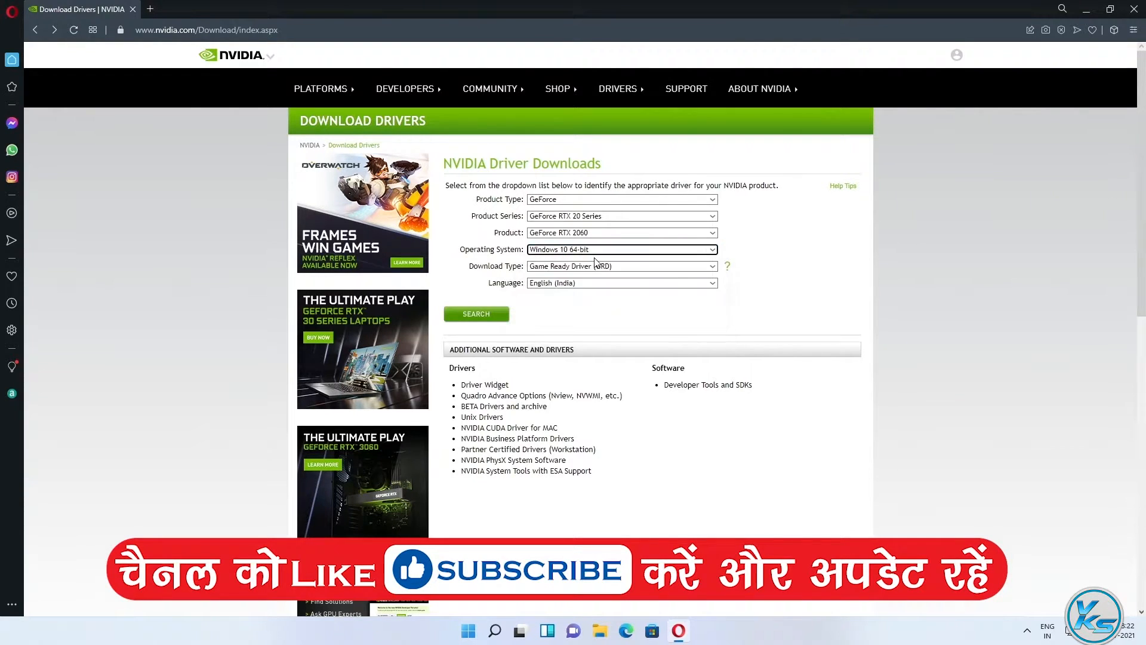
click(498, 318)
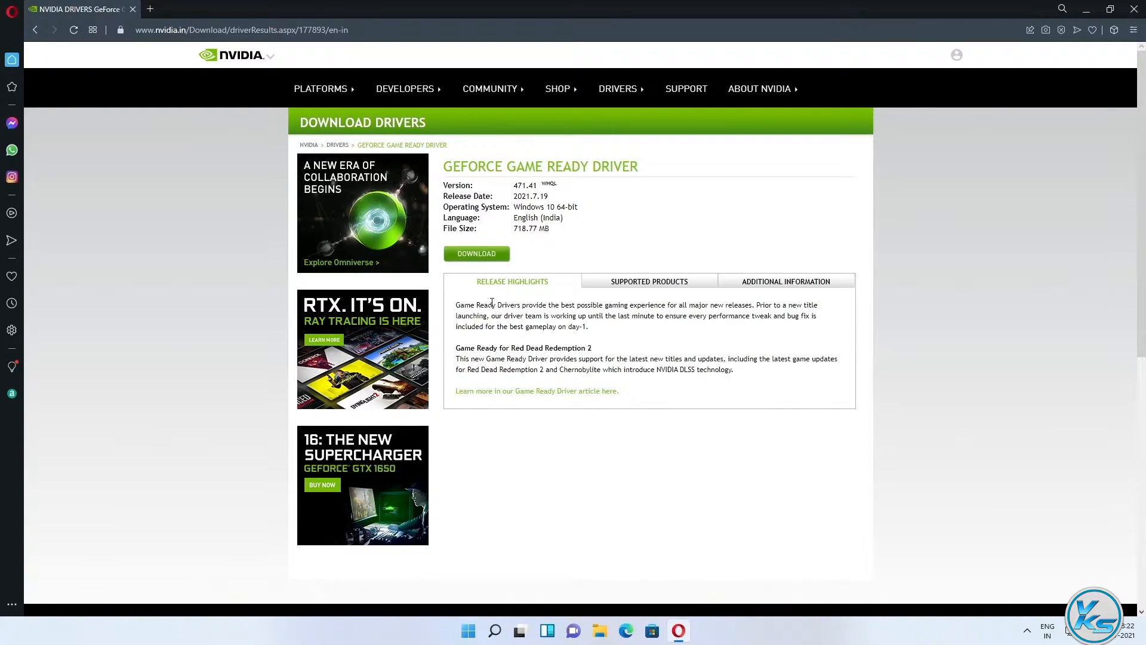
- Download the GeForce Game Ready Driver 471.41 installer to the desktop under its suggested file name, and minimize the browser
click(477, 254)
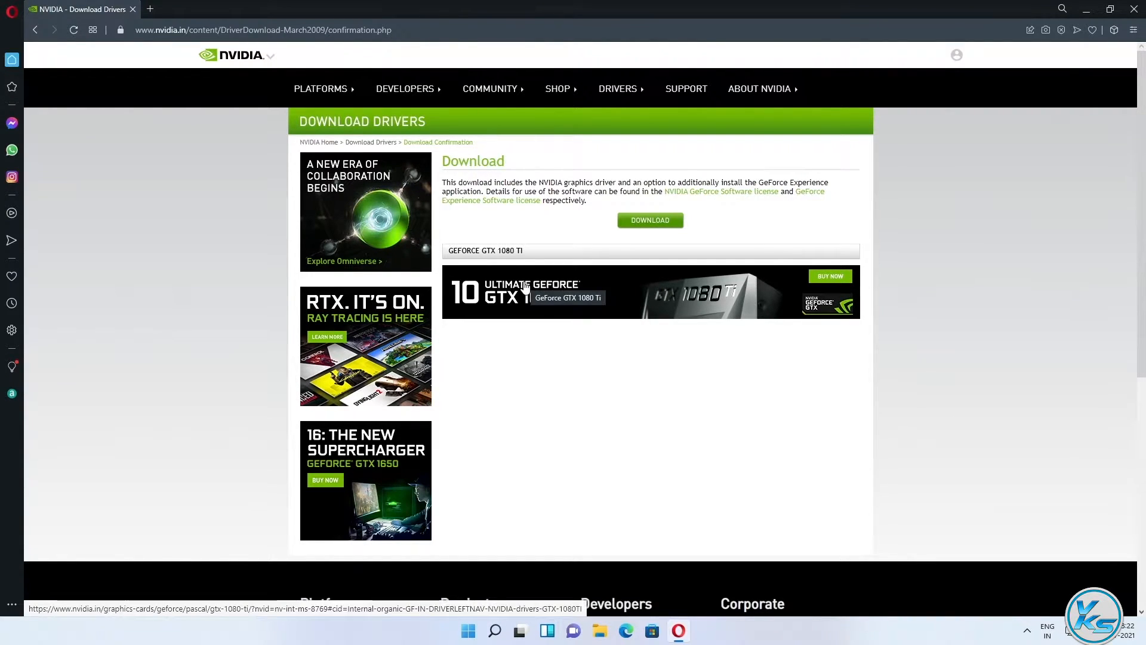
click(647, 229)
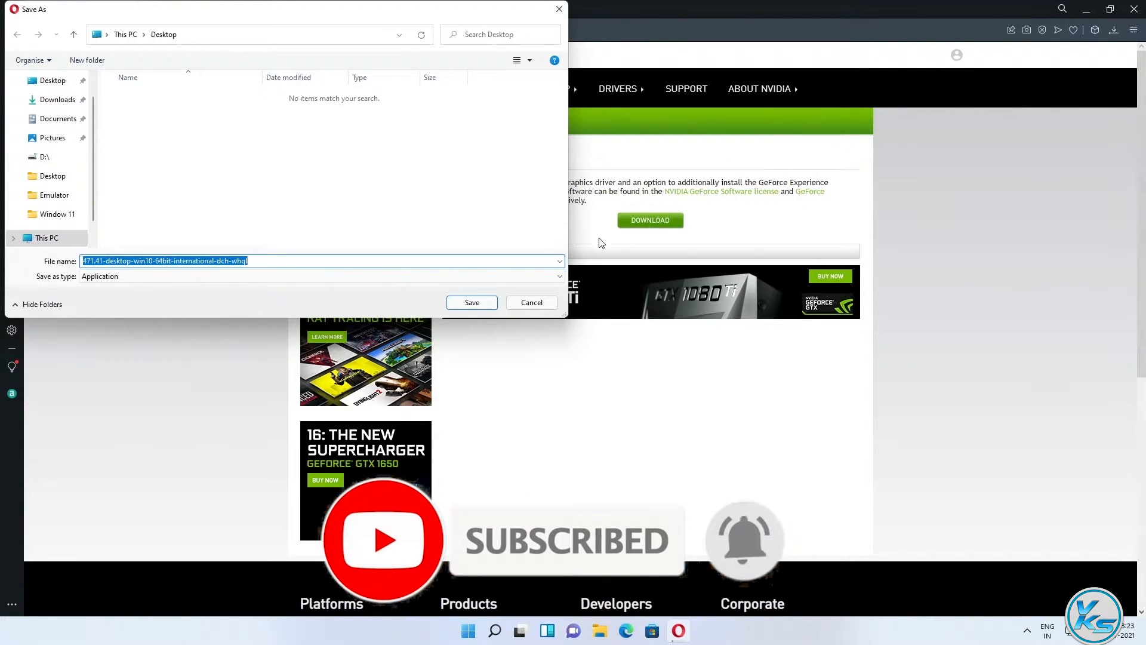
click(481, 302)
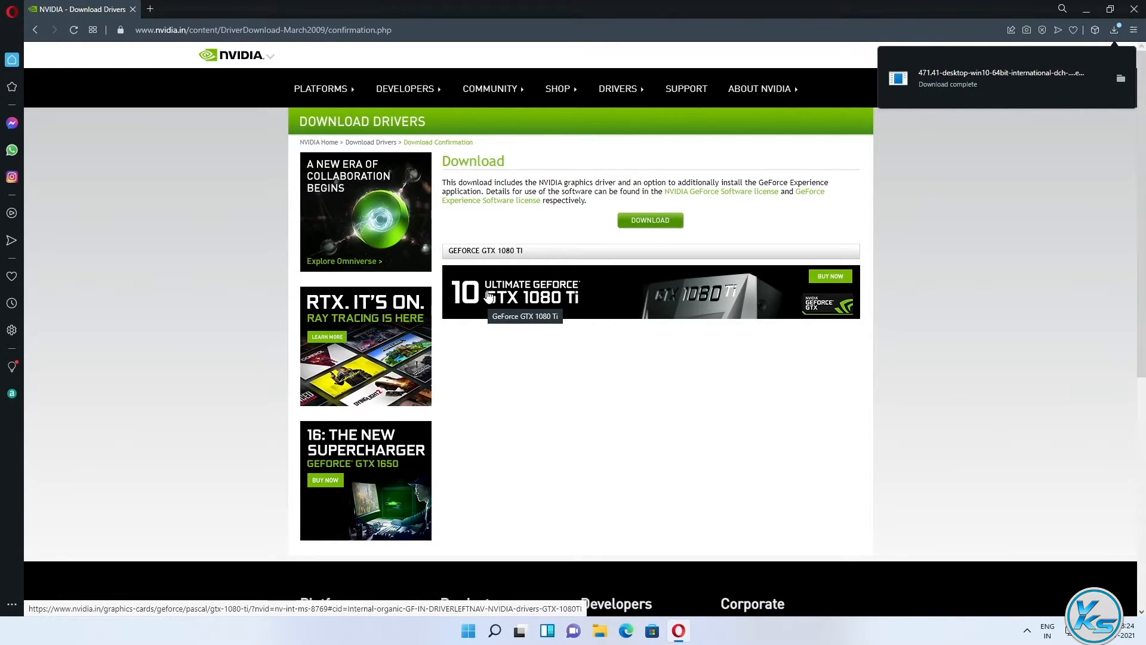
click(1086, 14)
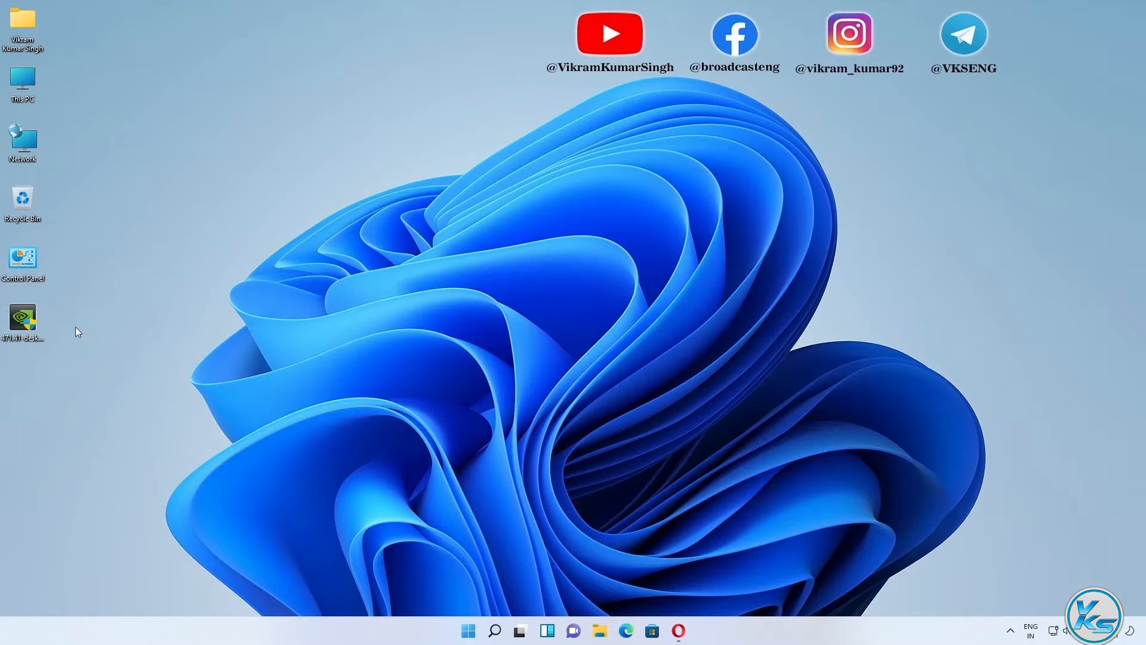
- Move the downloaded driver installer away from the desktop's icon column and unblock the file in its properties
drag(27, 323, 166, 97)
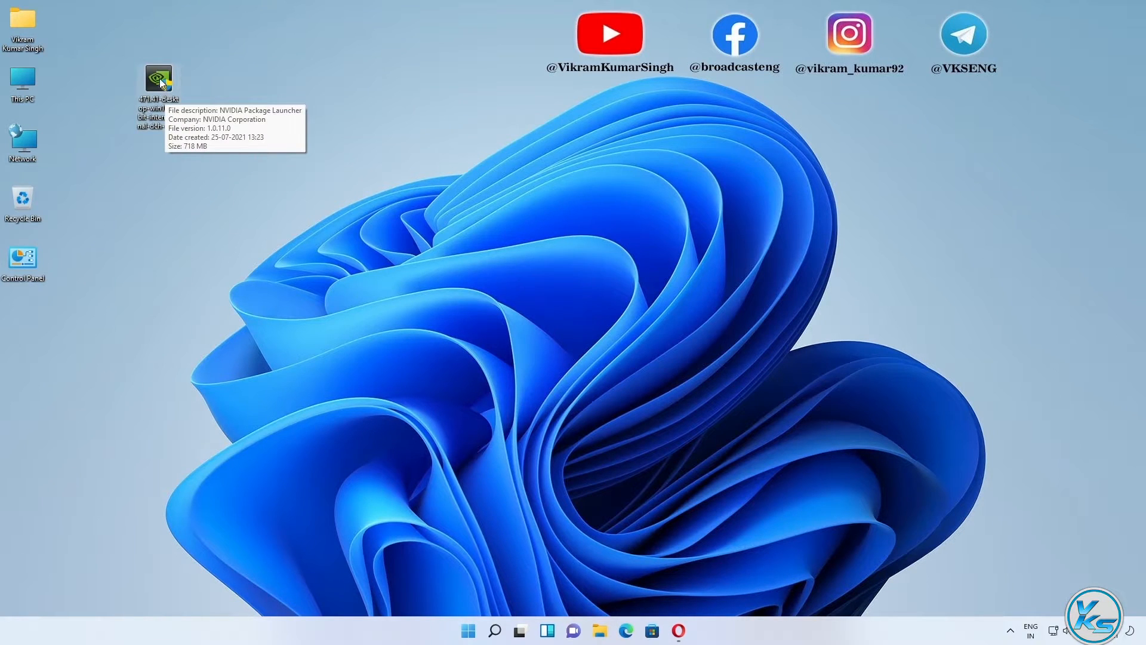
right_click(161, 79)
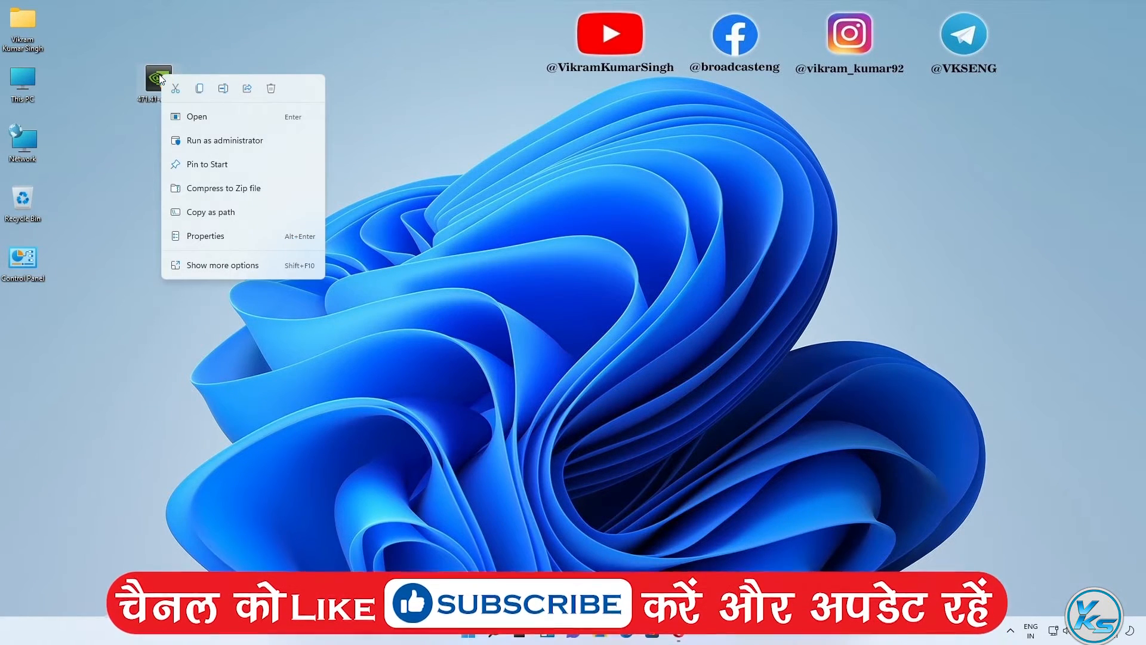
click(223, 237)
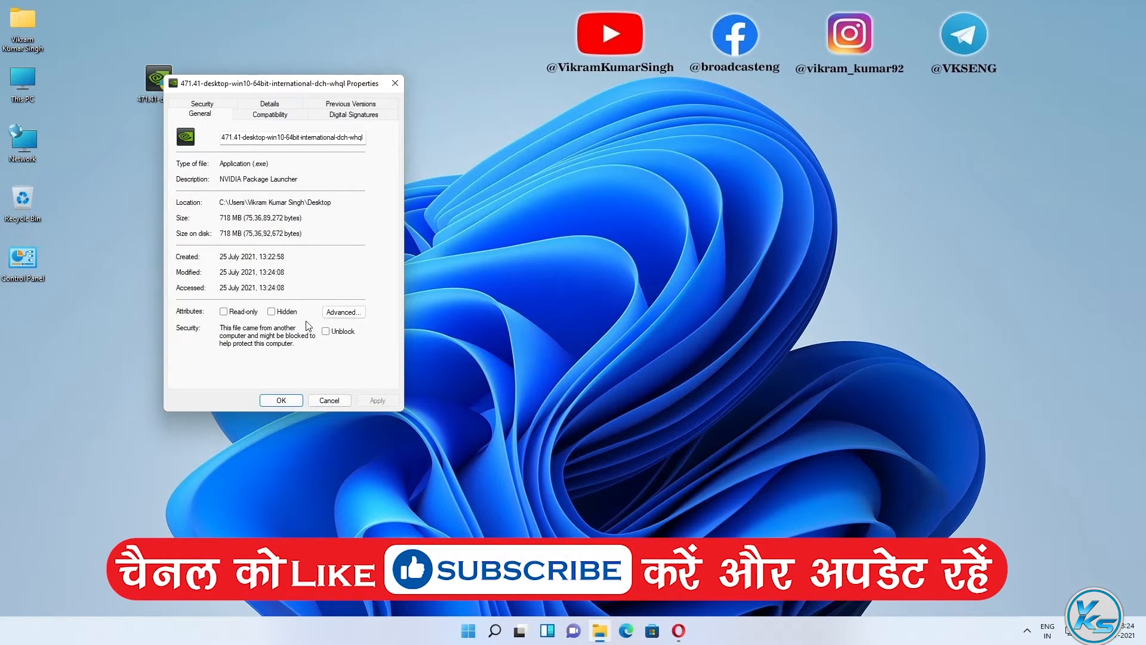
click(326, 332)
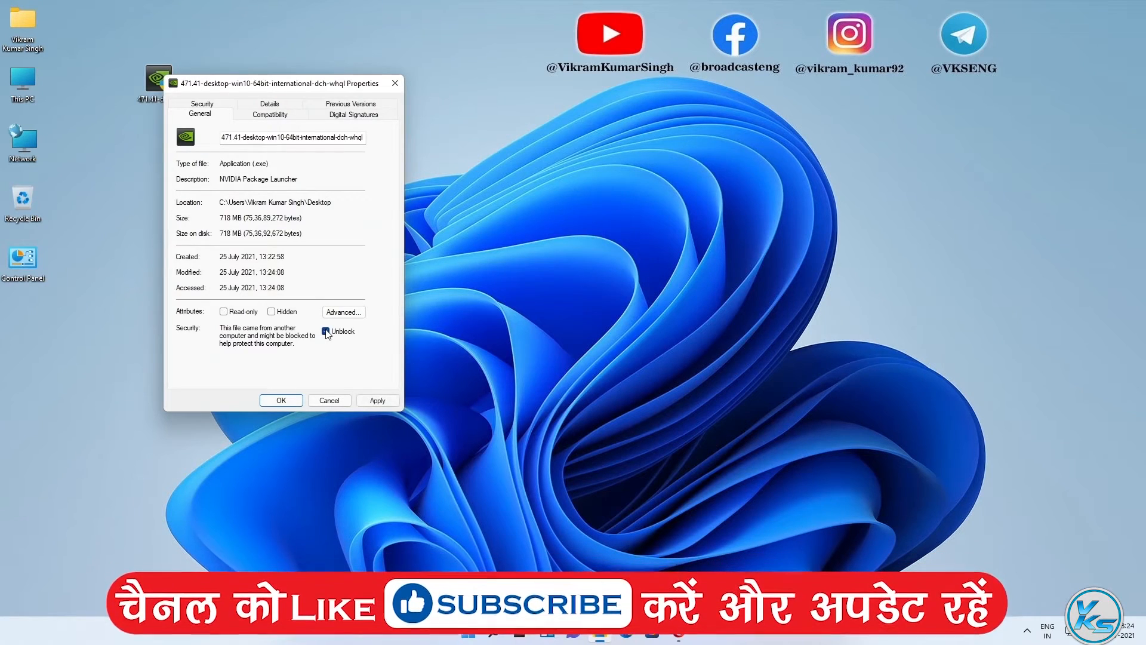
click(375, 400)
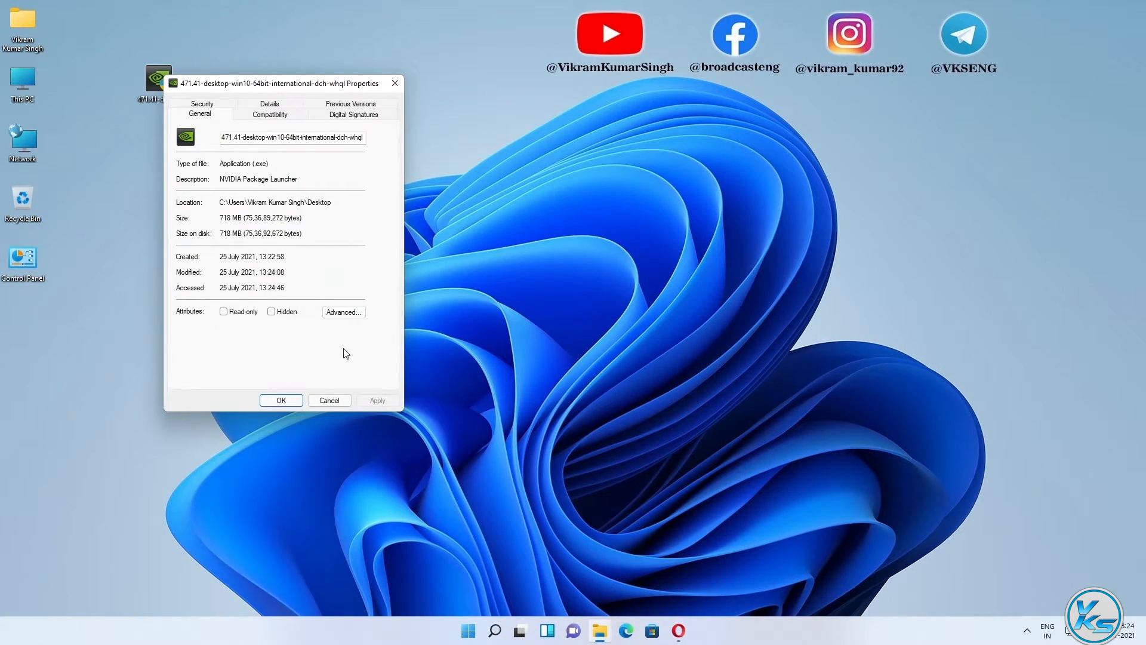
click(281, 400)
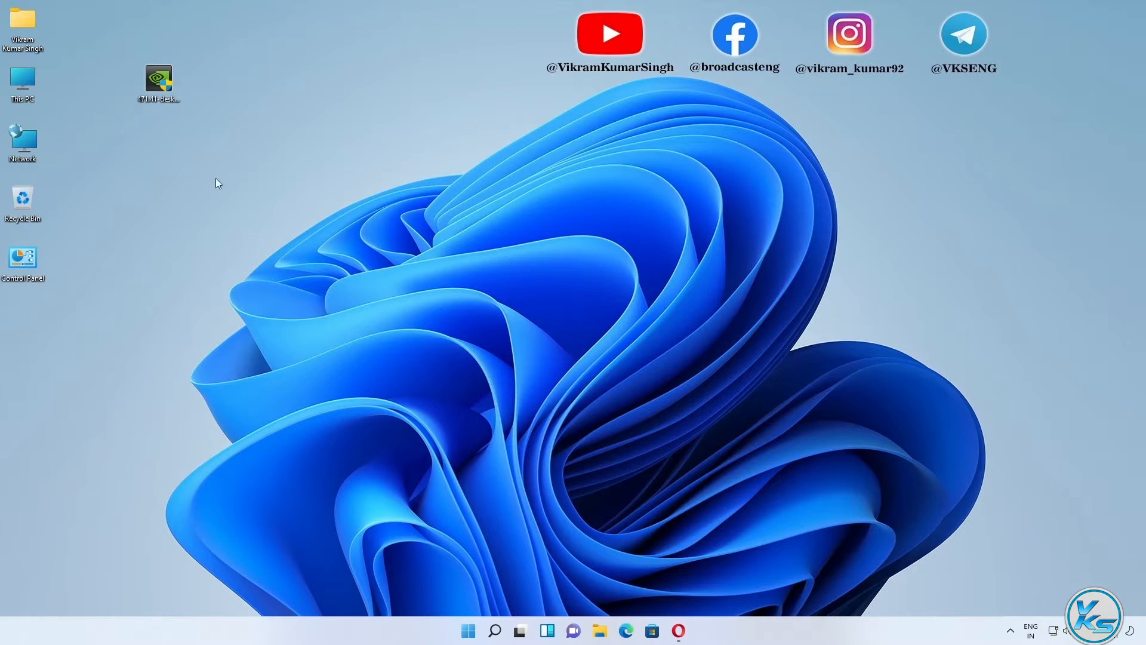
- Run the driver installer as administrator, extract to the default folder, and accept the licence for NVIDIA Graphics Driver and GeForce Experience
right_click(153, 82)
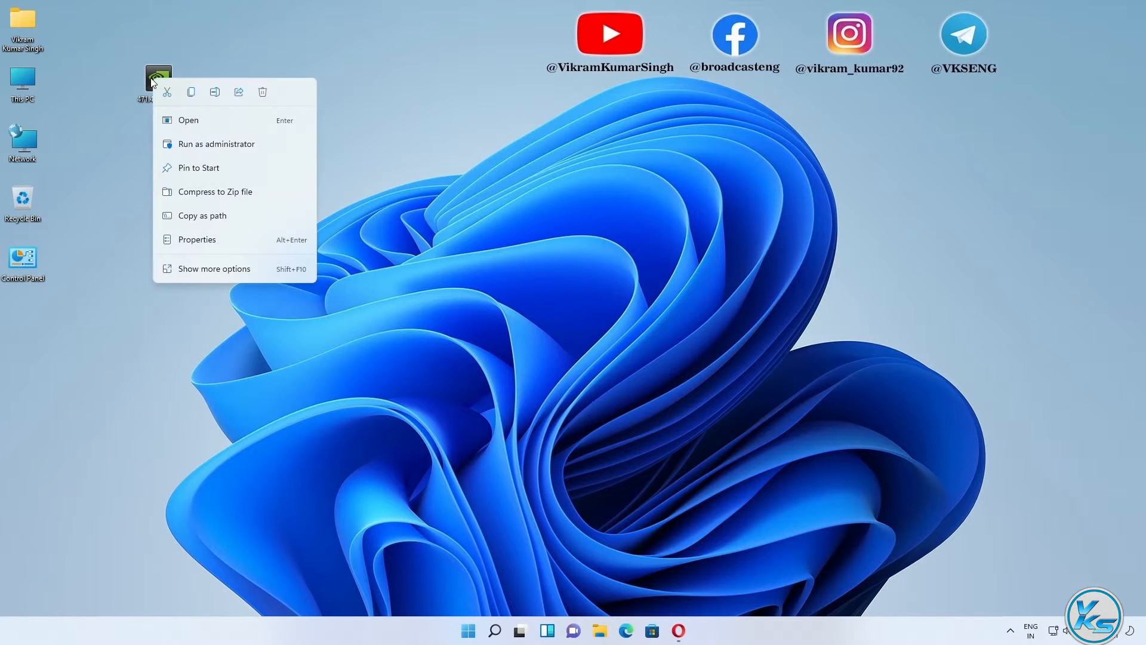
click(191, 143)
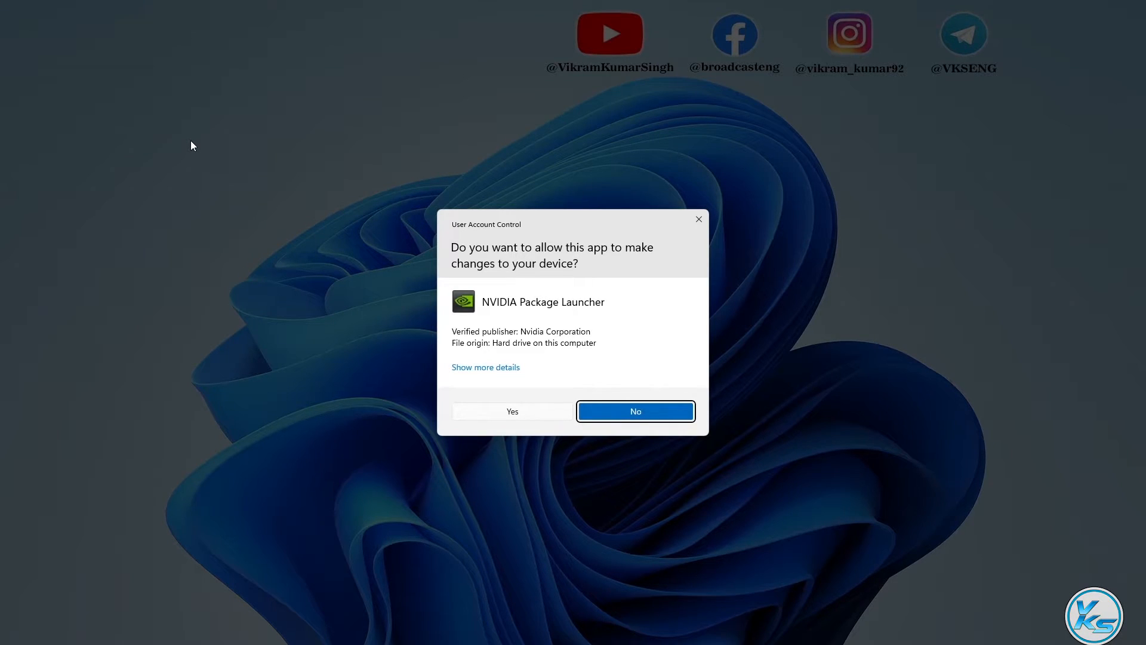
click(505, 411)
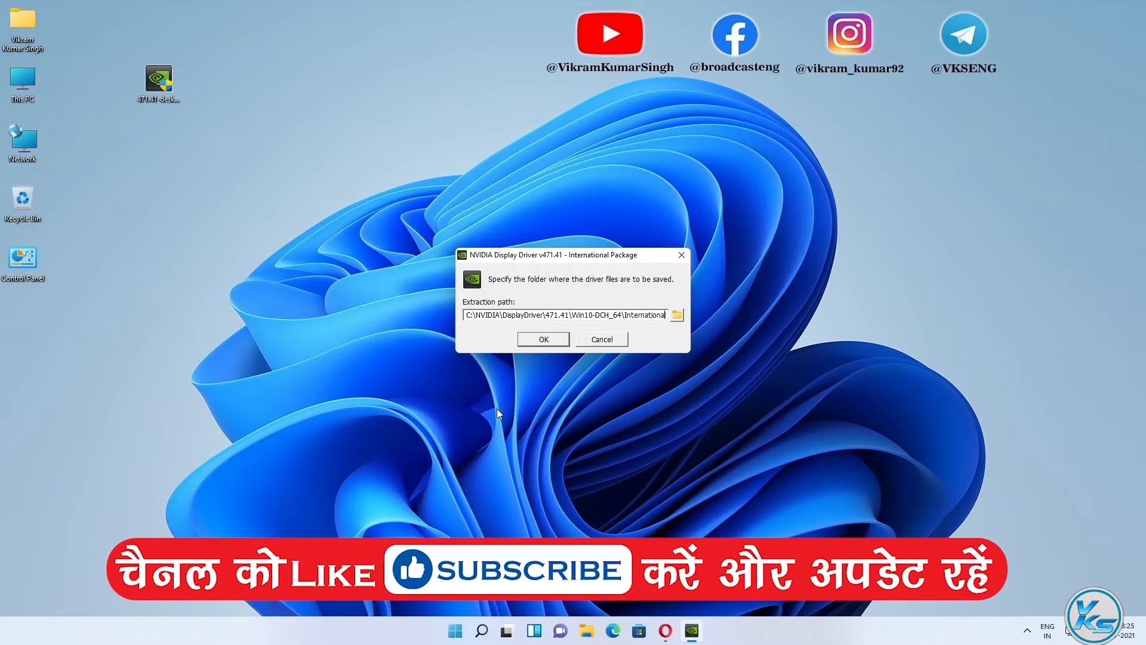
click(544, 340)
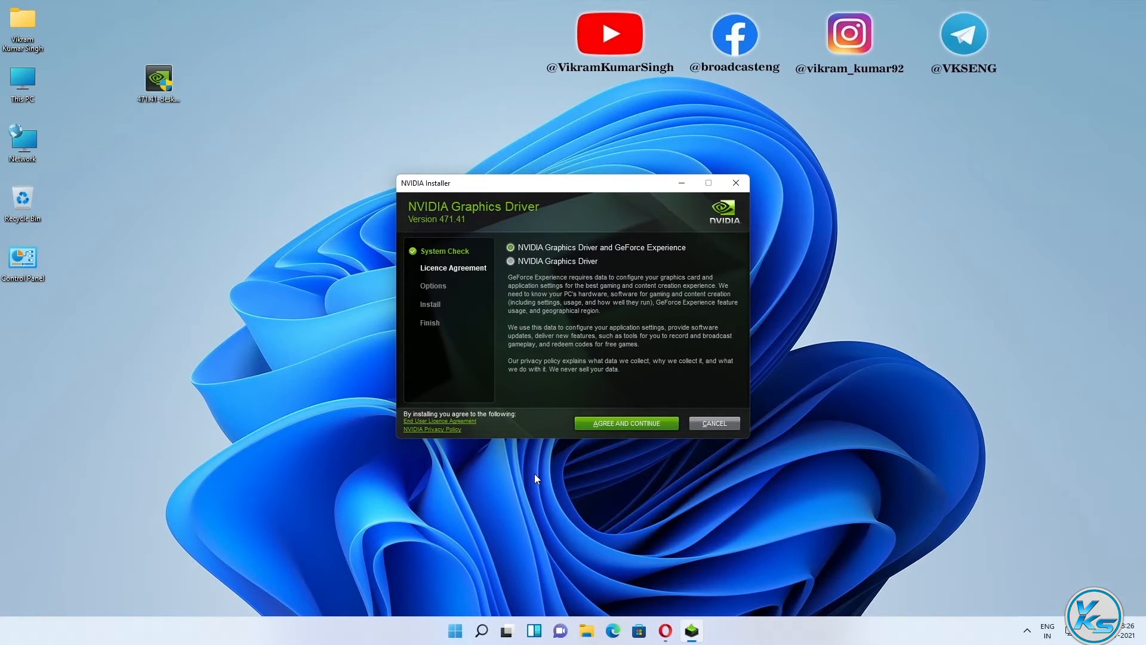
click(604, 424)
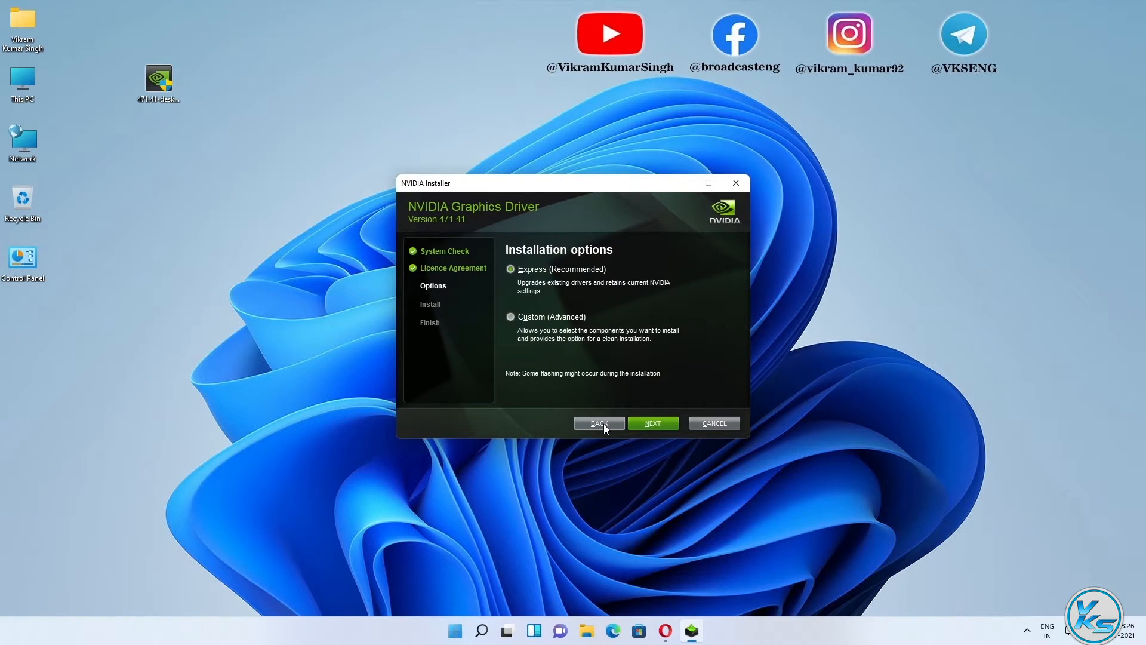